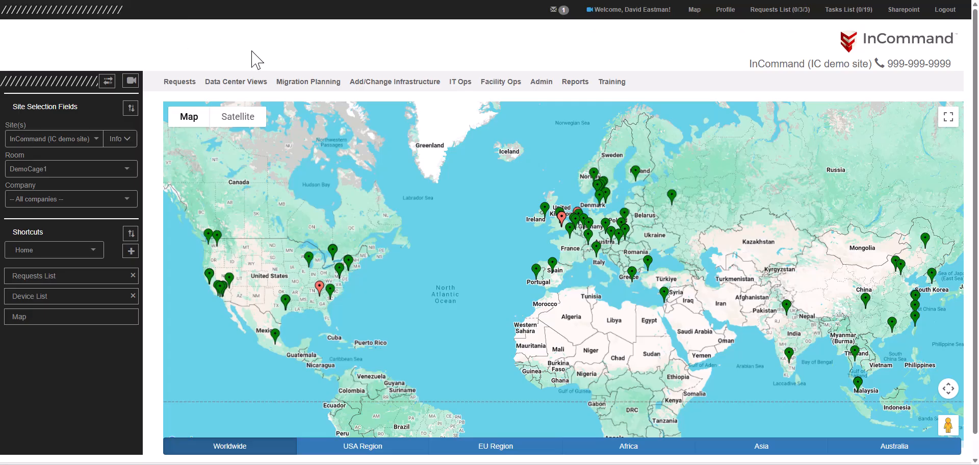
# Open a new Shipping (Incoming) request form, review its notification and request detail fields, and leave it without saving.
pyautogui.click(181, 84)
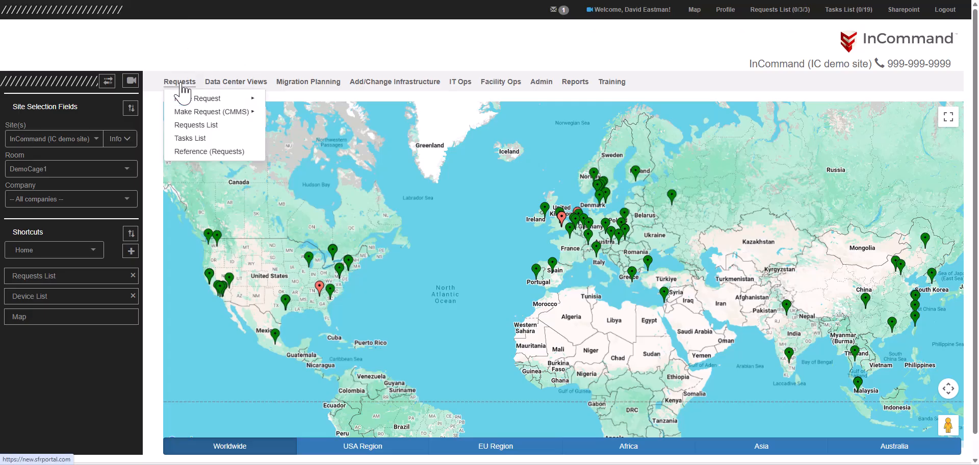
pyautogui.moveTo(186, 99)
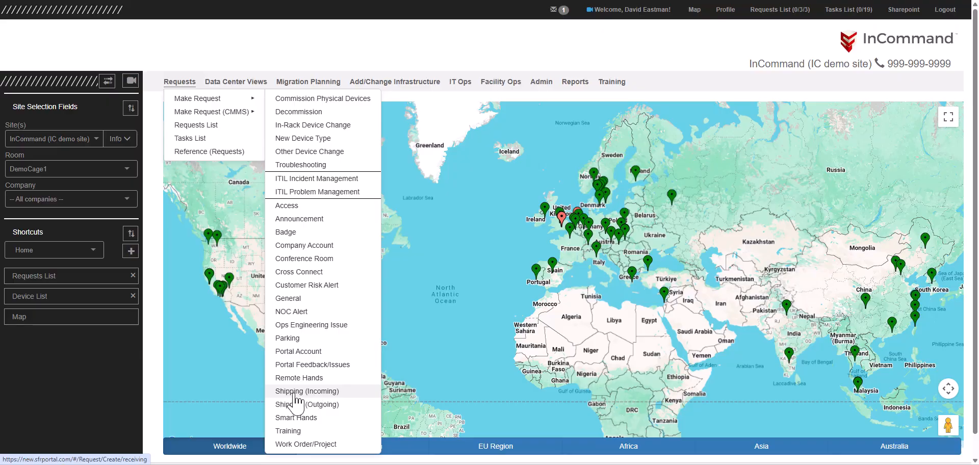
pyautogui.click(298, 397)
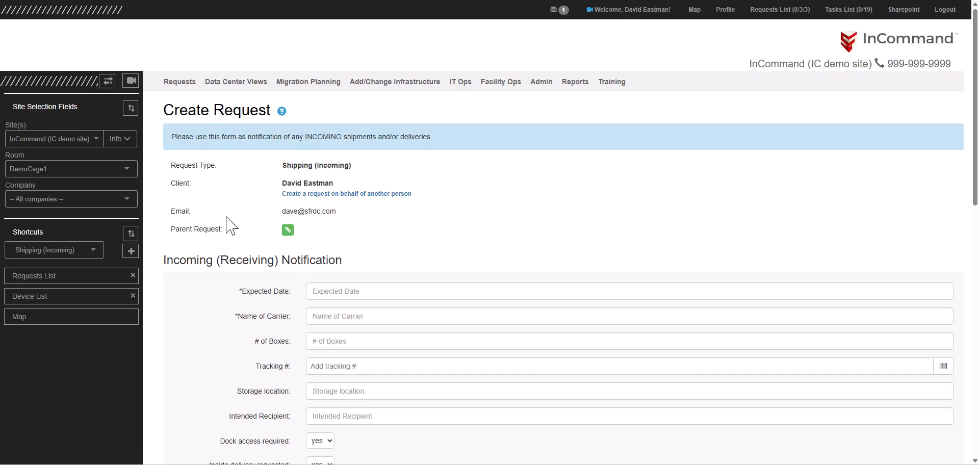
pyautogui.scroll(-3, 227, 223)
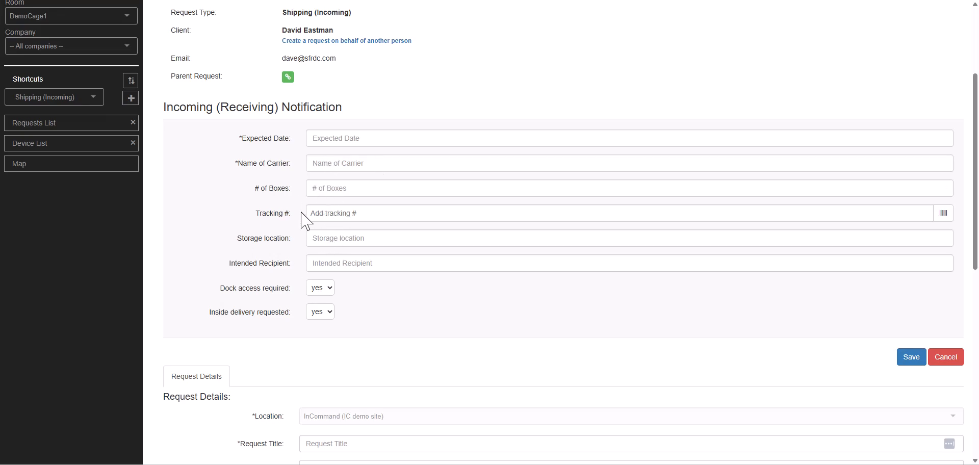
pyautogui.scroll(-3, 301, 214)
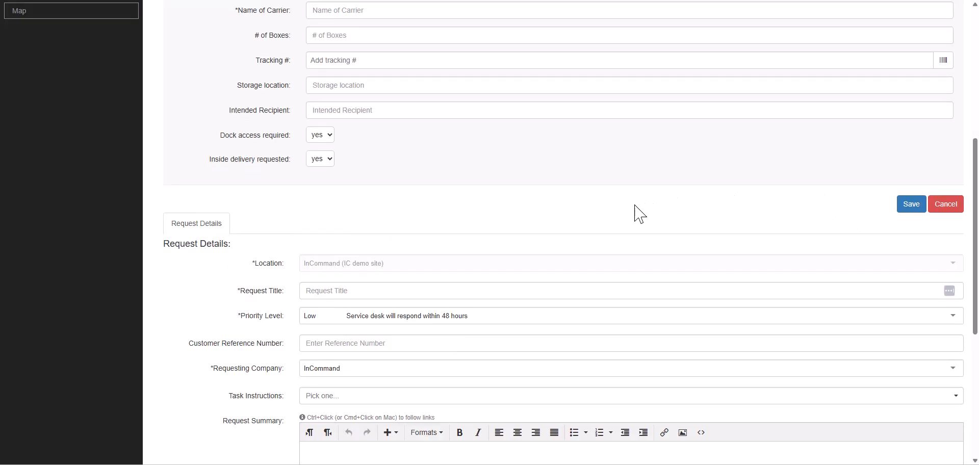
pyautogui.click(944, 208)
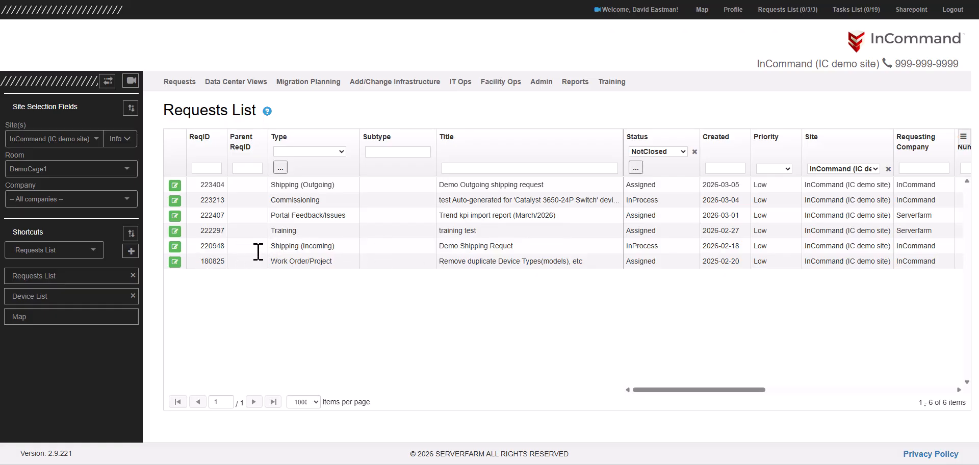
# Assign the Shipping (Incoming) request "Demo Shipping Requet" to a staff member and save the work log update.
pyautogui.click(175, 247)
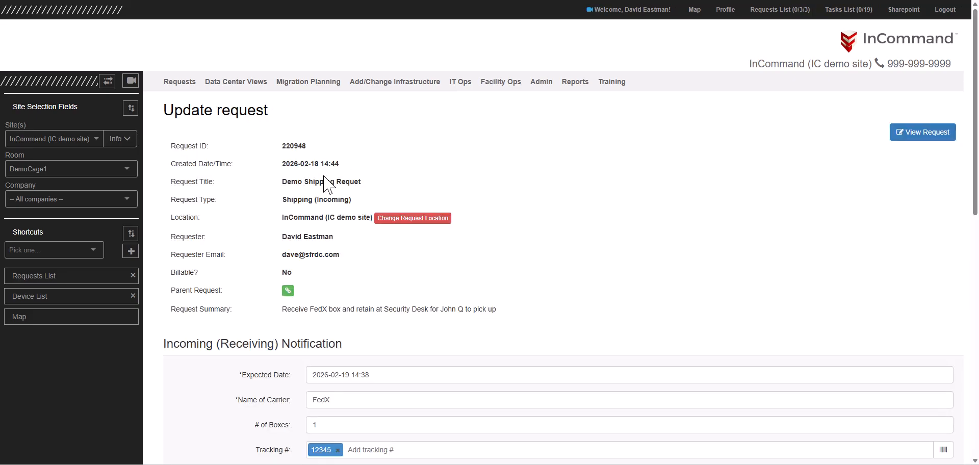
pyautogui.scroll(-4, 328, 183)
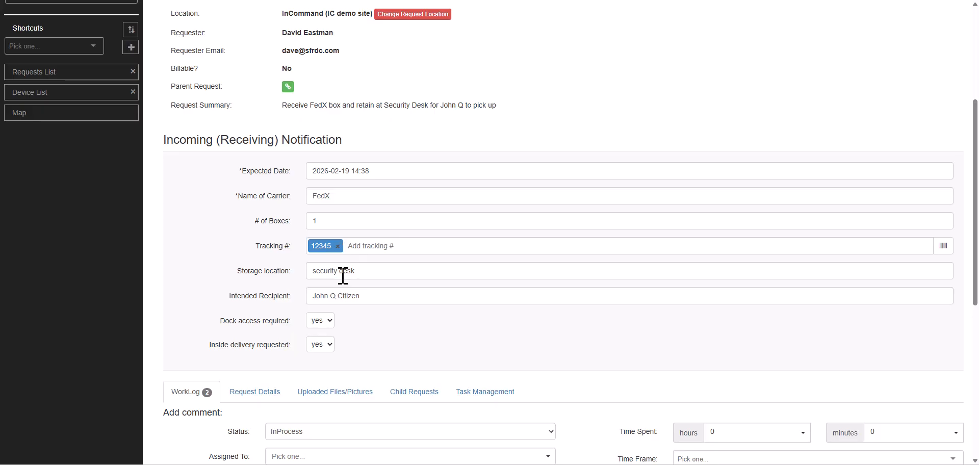
pyautogui.scroll(-4, 332, 265)
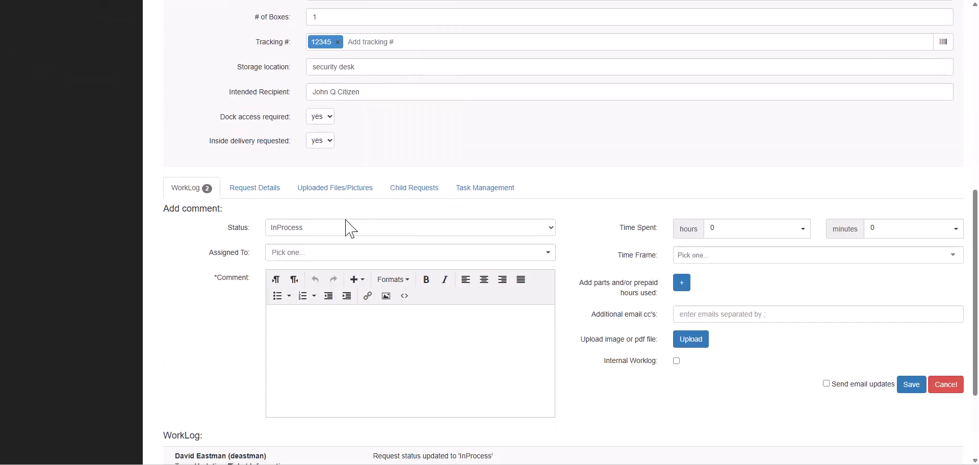
pyautogui.click(287, 259)
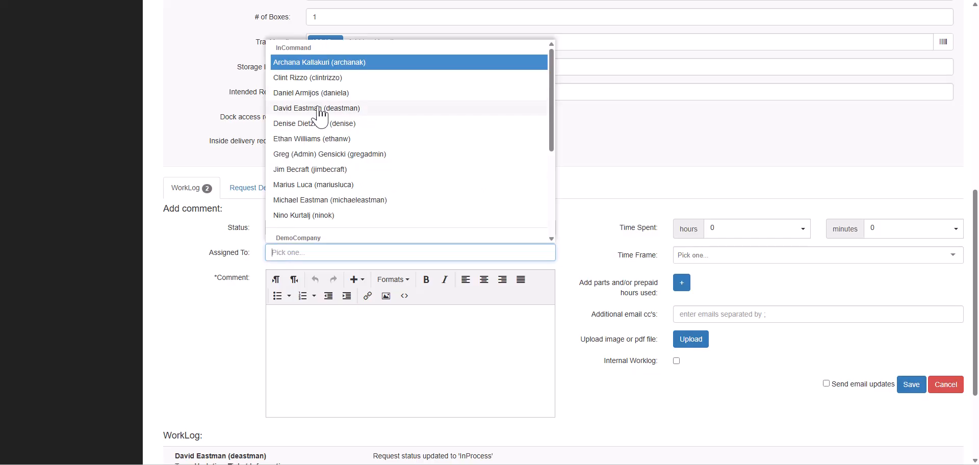
pyautogui.click(318, 108)
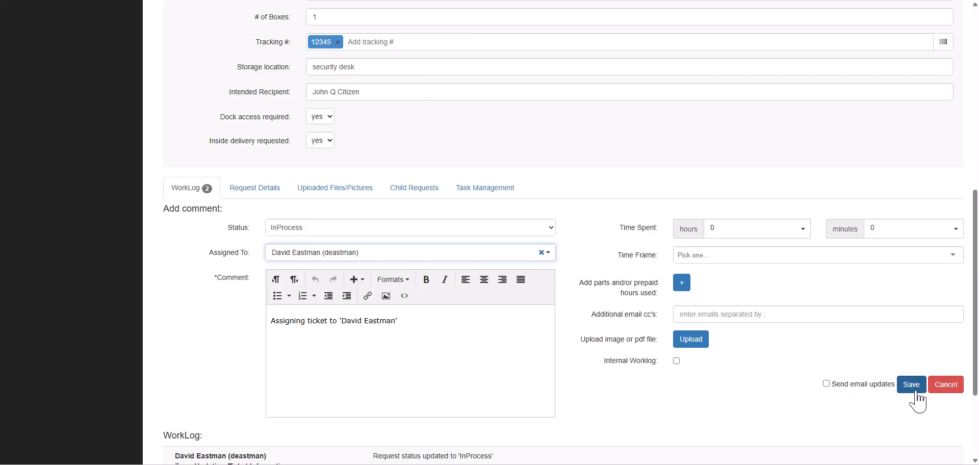
pyautogui.click(910, 386)
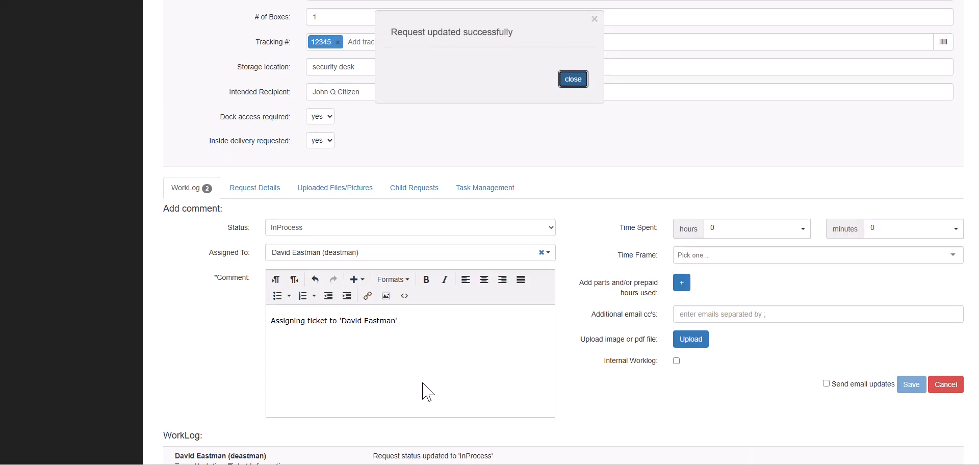
pyautogui.click(577, 82)
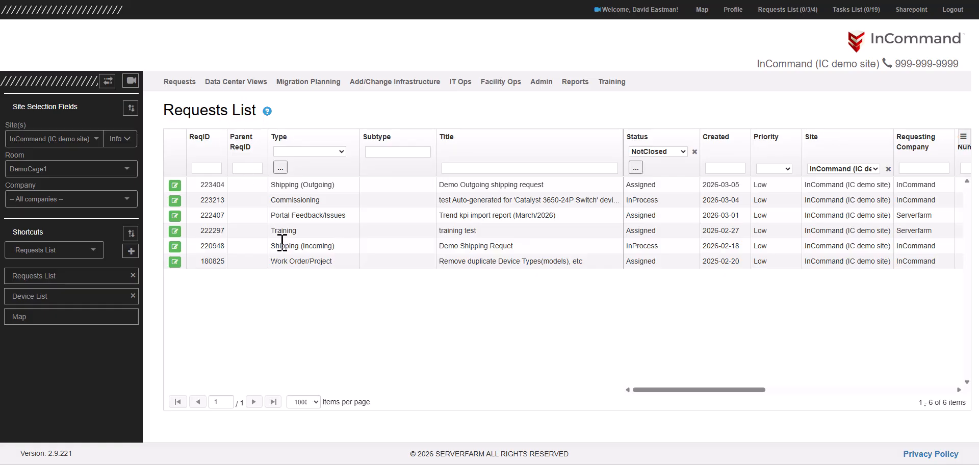
# Open the Shipping (Incoming) List report.
pyautogui.click(576, 82)
pyautogui.moveTo(583, 286)
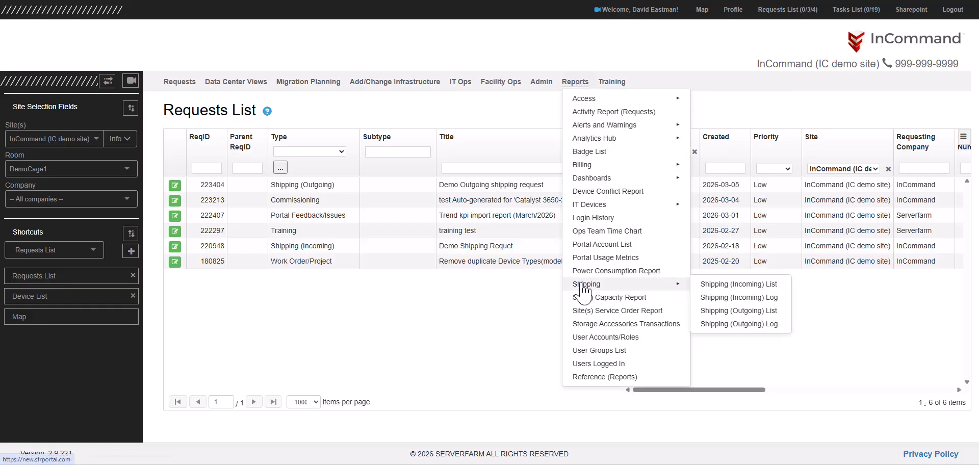
pyautogui.click(719, 286)
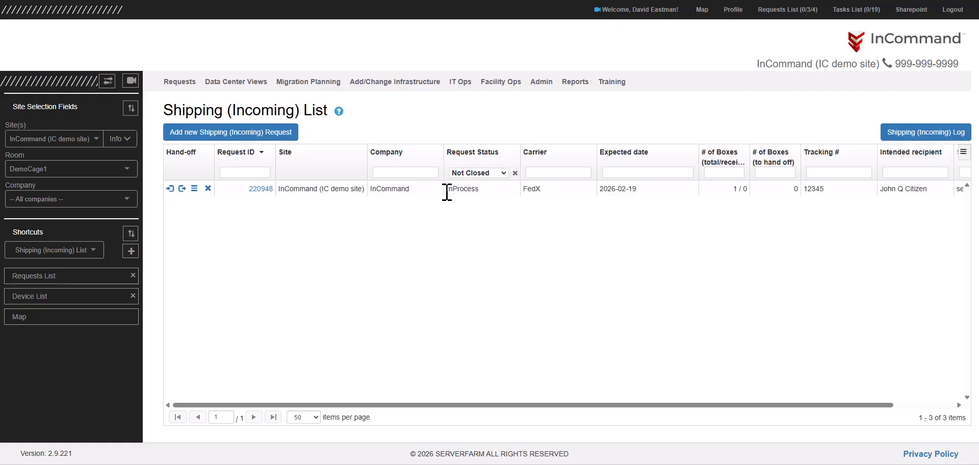
# Save a received log for the FedX shipment dated 2026-03-05, with an email update sent.
pyautogui.click(170, 188)
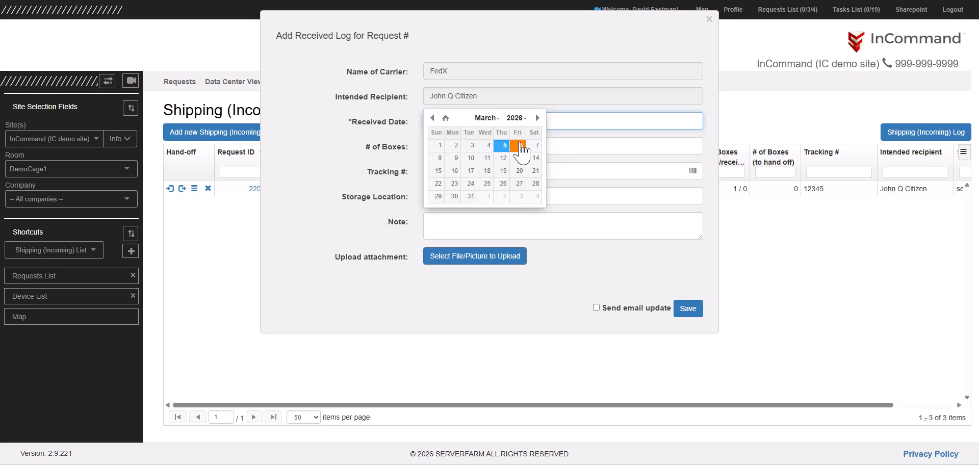
pyautogui.click(503, 147)
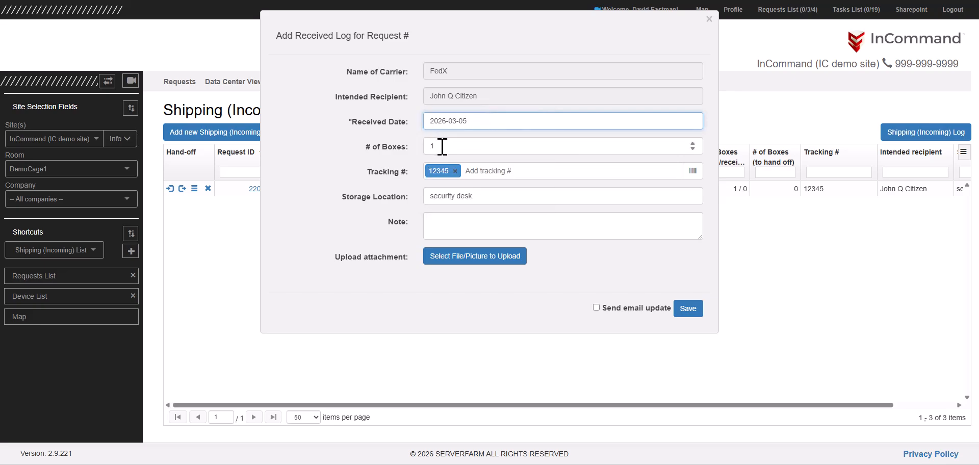
pyautogui.click(481, 197)
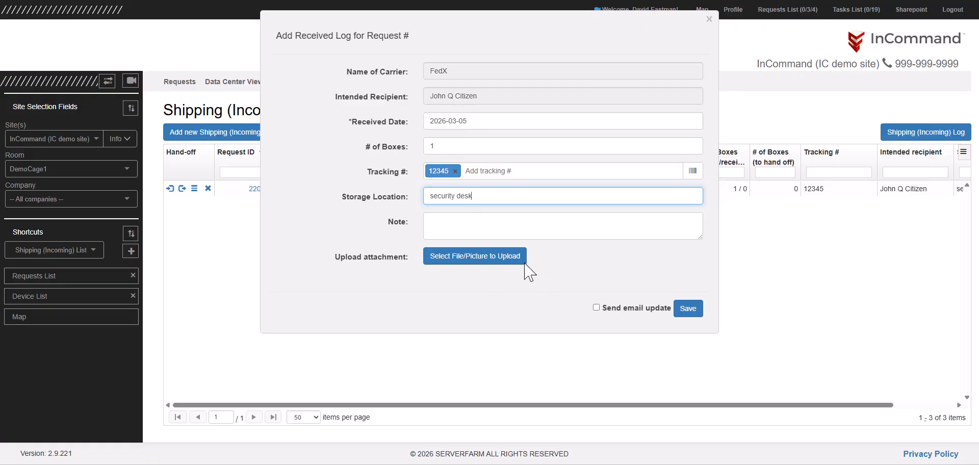
pyautogui.click(596, 308)
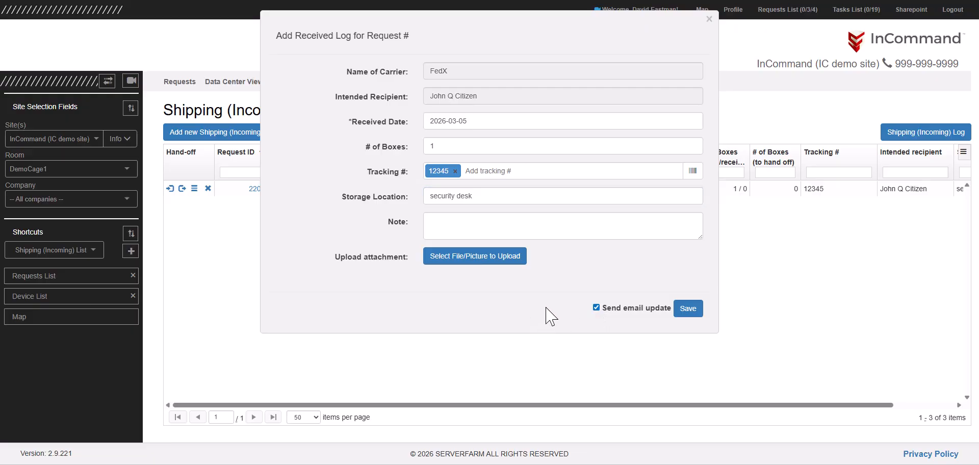
pyautogui.click(688, 308)
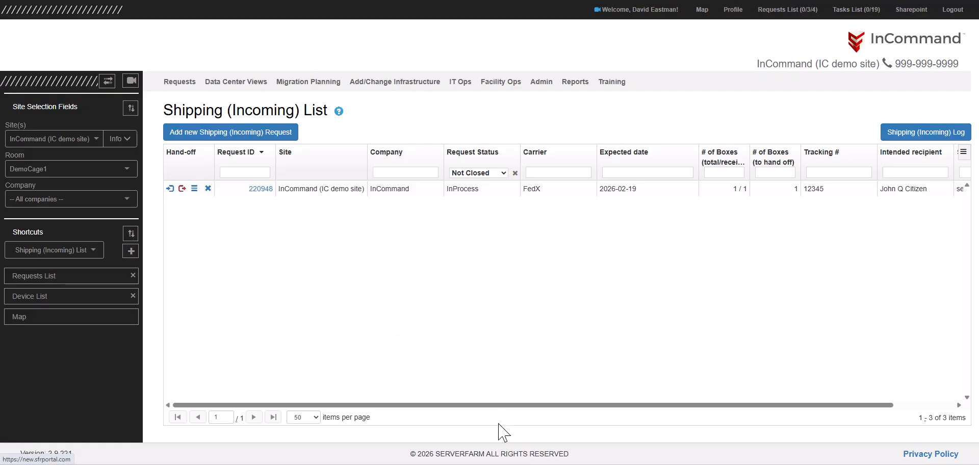
# Review the FedX shipment's remaining list columns and its shipping transactions log.
pyautogui.moveTo(515, 406); pyautogui.dragTo(705, 406)
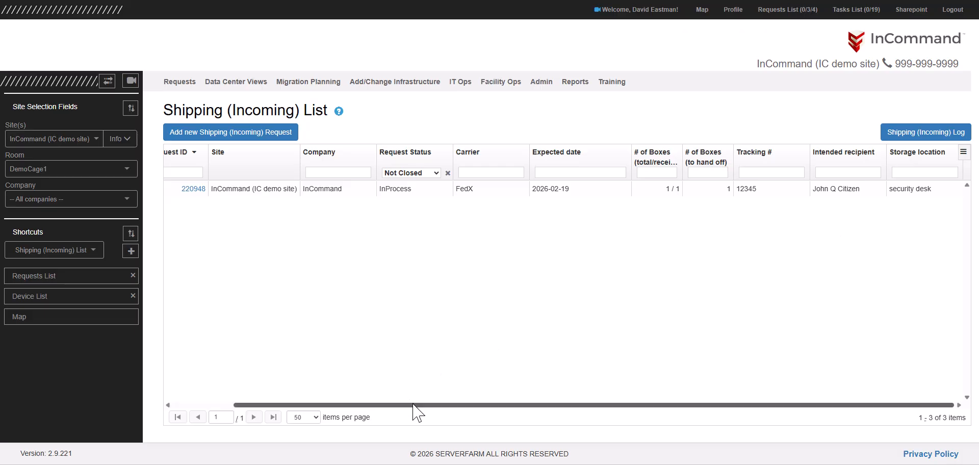
pyautogui.moveTo(417, 411); pyautogui.dragTo(308, 412)
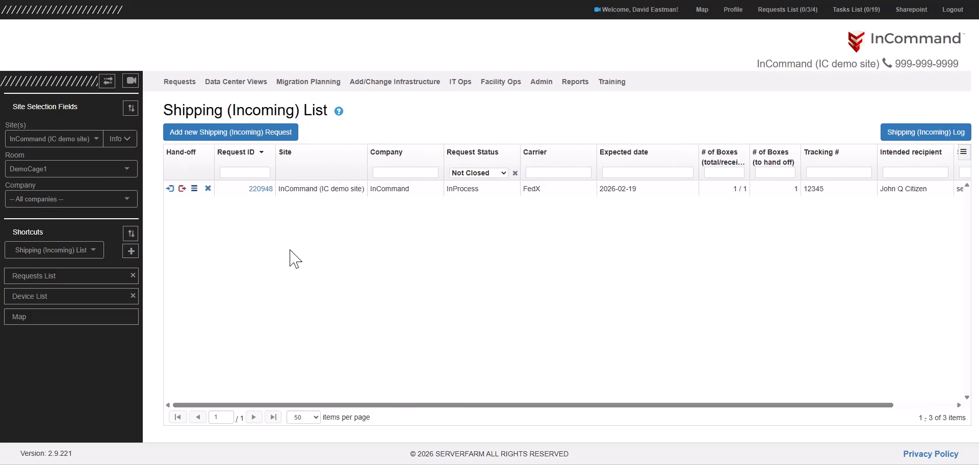
pyautogui.click(194, 189)
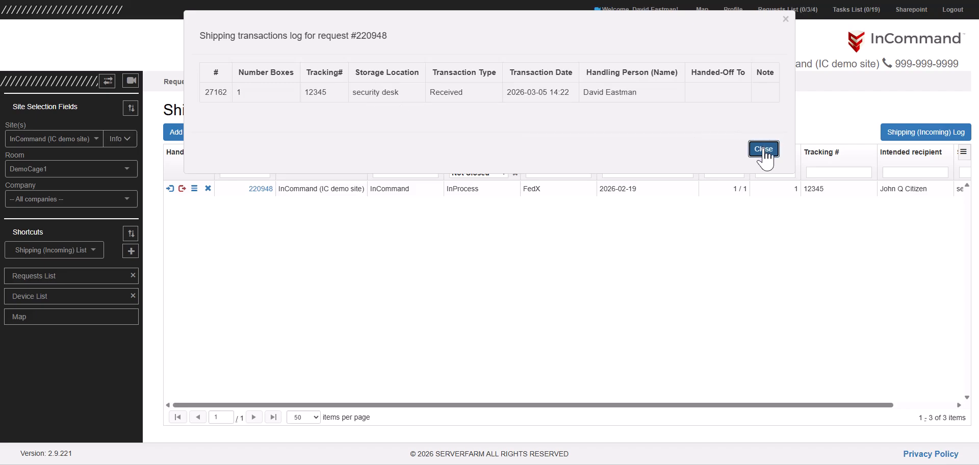
pyautogui.click(765, 151)
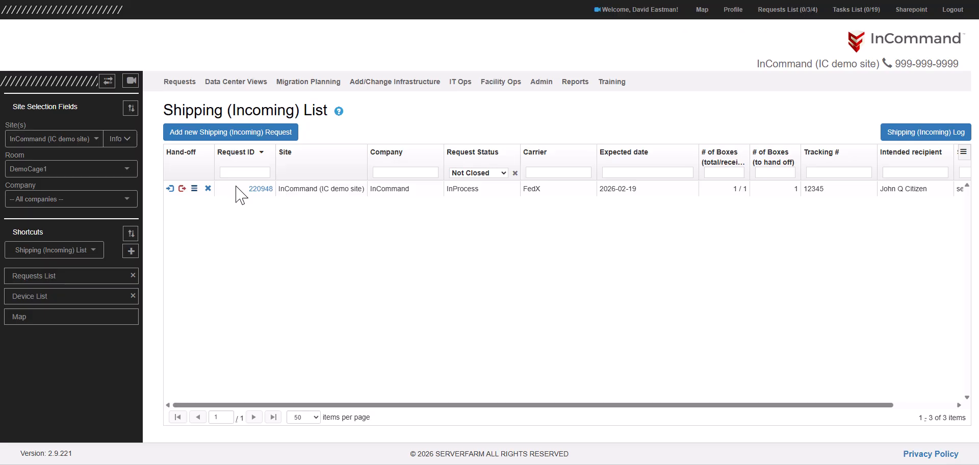
# Hand off the FedX box with the recipient's hand-drawn signature and an email update, and close the request with email updates enabled.
pyautogui.click(182, 188)
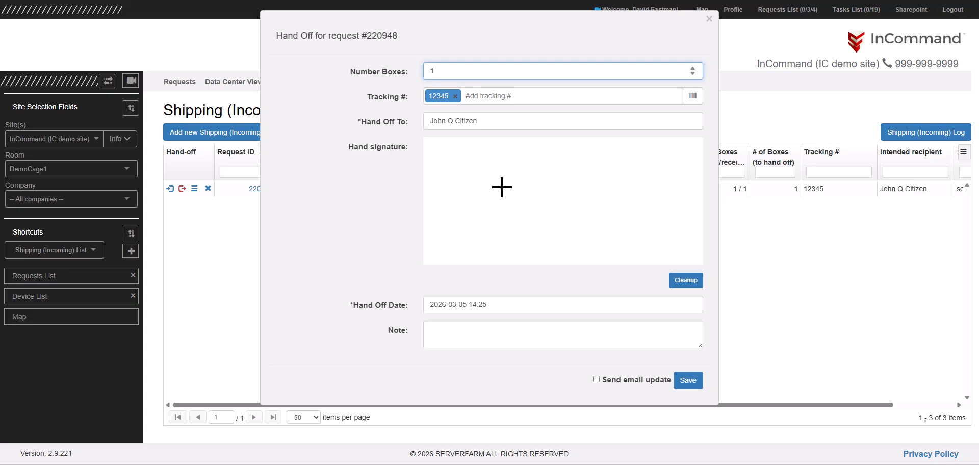
pyautogui.moveTo(520, 169)
pyautogui.mouseDown()
pyautogui.moveTo(491, 210)
pyautogui.moveTo(543, 168)
pyautogui.mouseUp()
pyautogui.moveTo(628, 170)
pyautogui.mouseDown()
pyautogui.moveTo(582, 189)
pyautogui.moveTo(638, 198)
pyautogui.mouseUp()
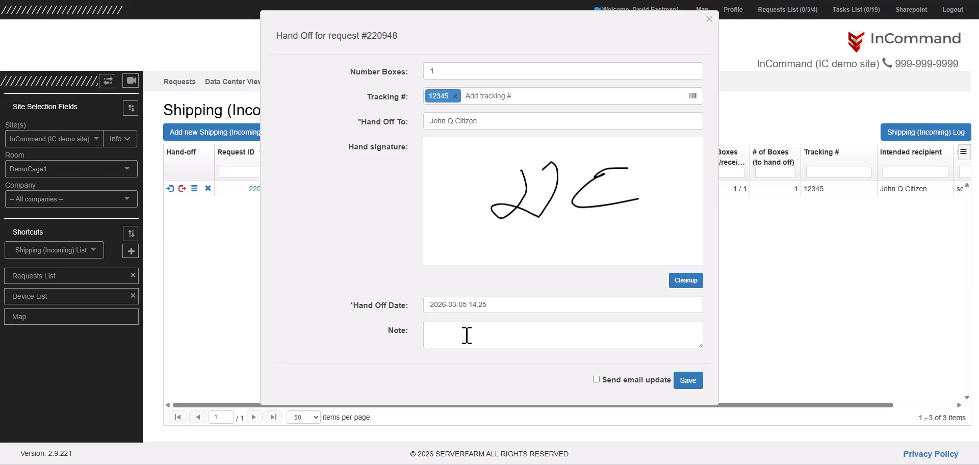
pyautogui.click(596, 380)
pyautogui.click(689, 381)
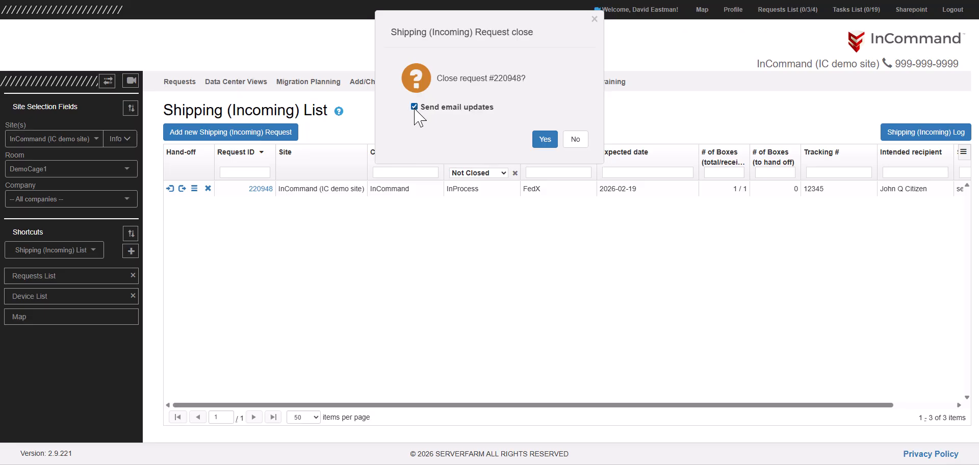
pyautogui.click(543, 141)
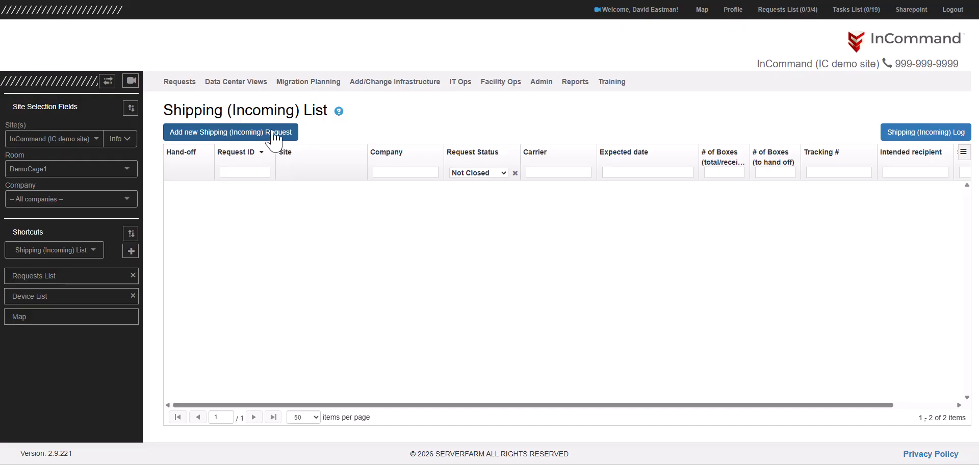
# Start a new incoming shipping request for the InCommand company, selecting the person it is received on behalf of and the assignee.
pyautogui.click(220, 135)
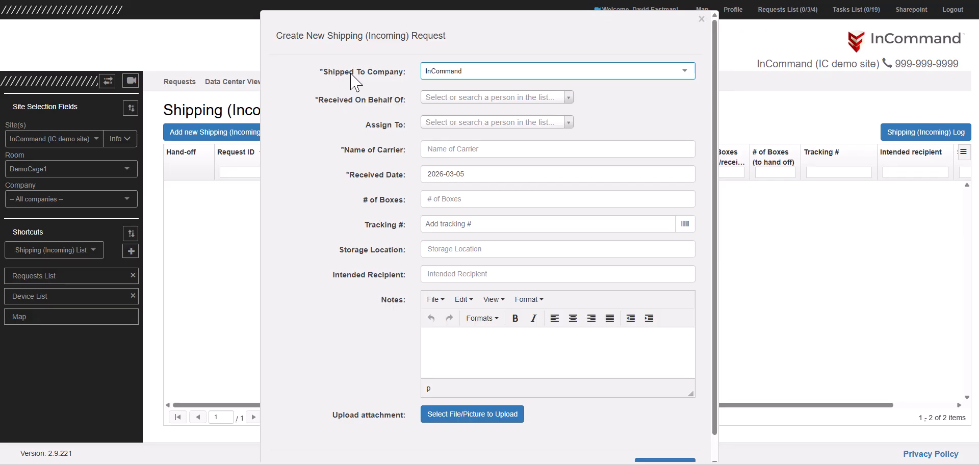
pyautogui.click(464, 73)
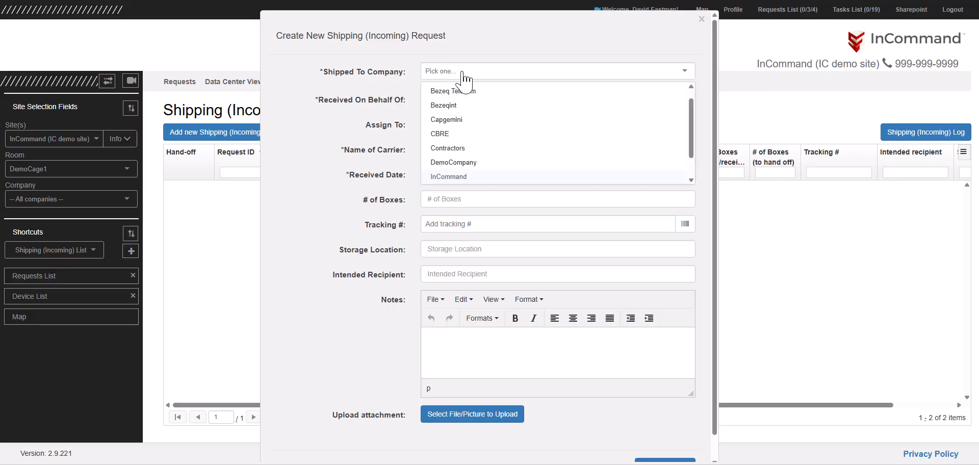
pyautogui.press('Return')
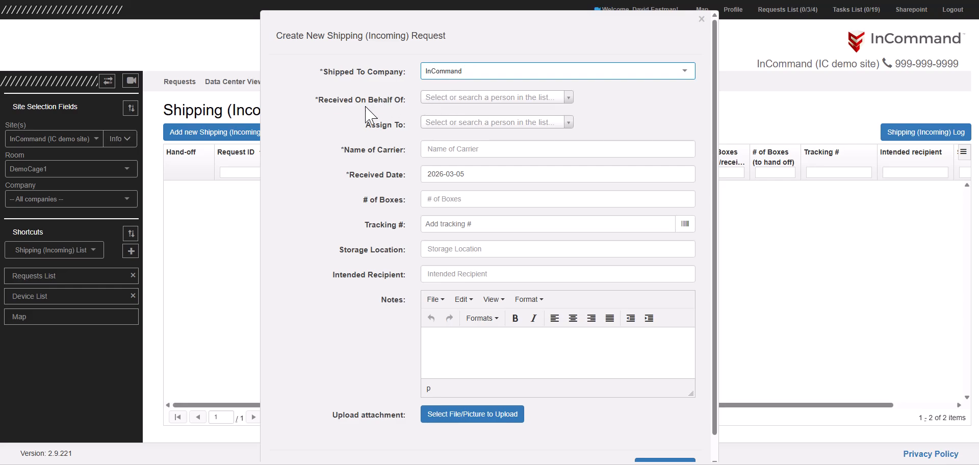
pyautogui.click(455, 98)
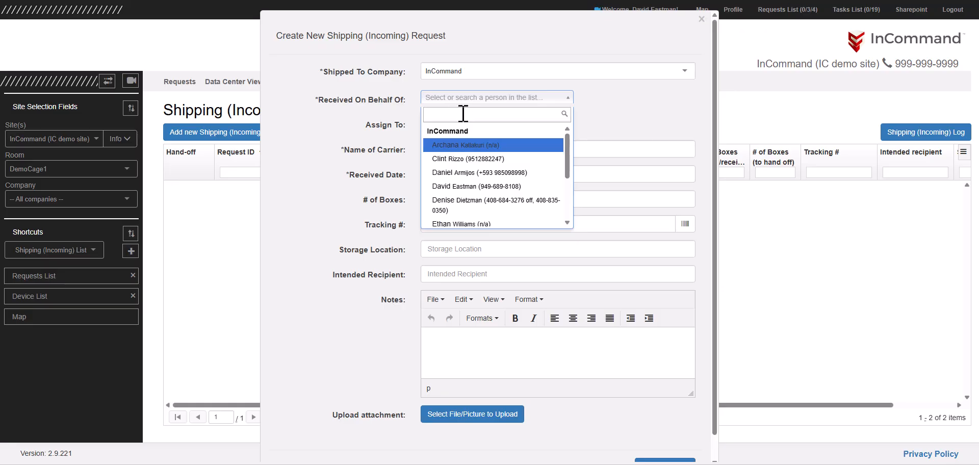
pyautogui.click(463, 186)
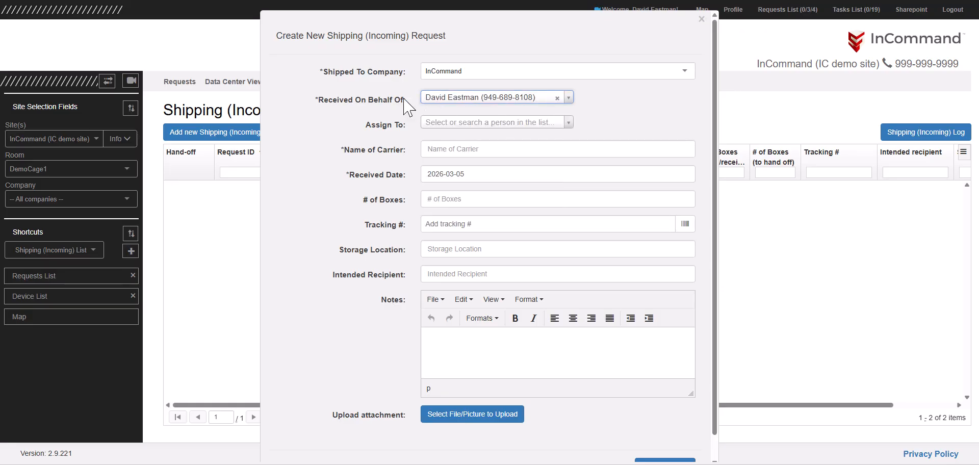
pyautogui.click(447, 124)
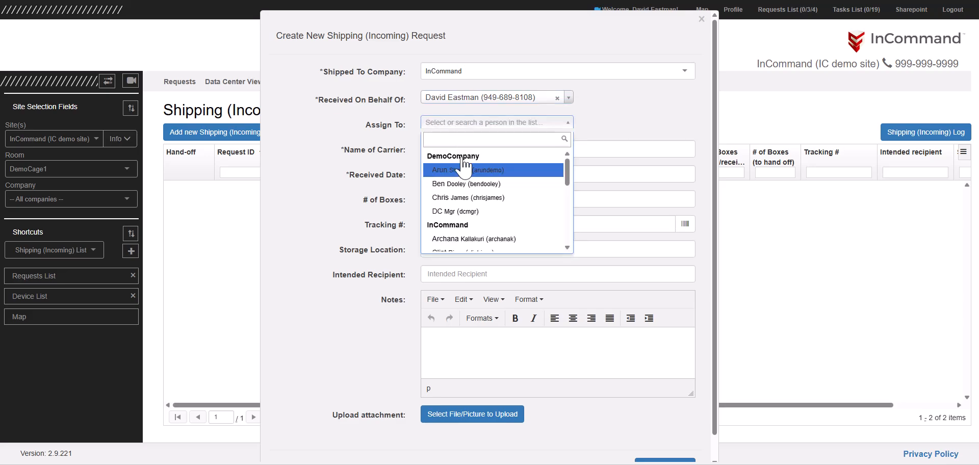
pyautogui.scroll(-1, 462, 194)
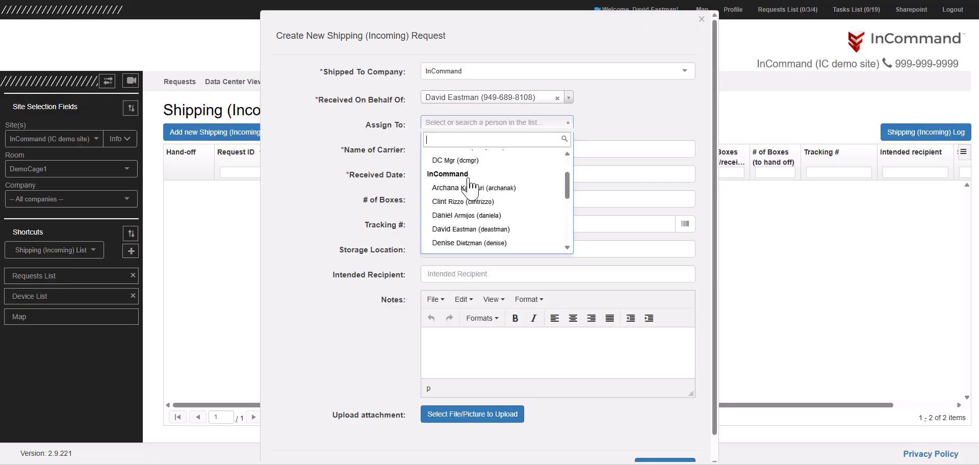
pyautogui.click(462, 231)
# Enter FedX as the carrier, 1 box and tracking number 12345 in the incoming shipping request.
pyautogui.click(452, 153)
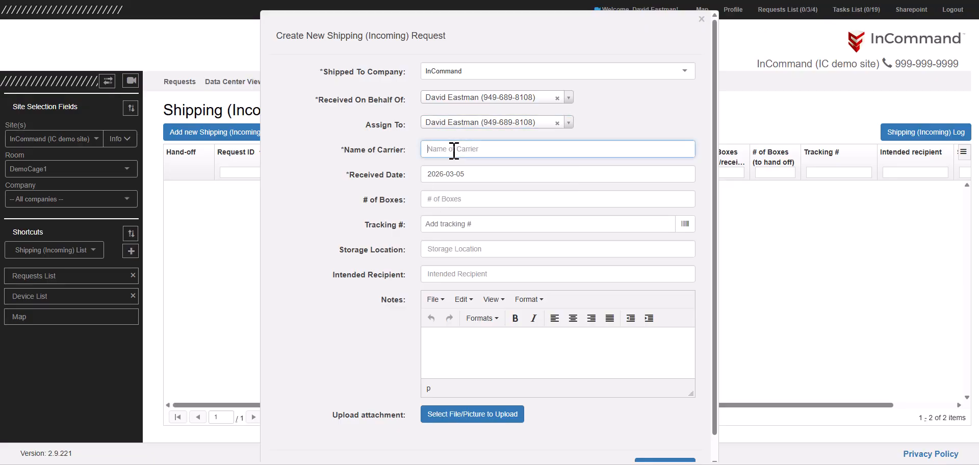
pyautogui.write('FedX')
pyautogui.click(445, 200)
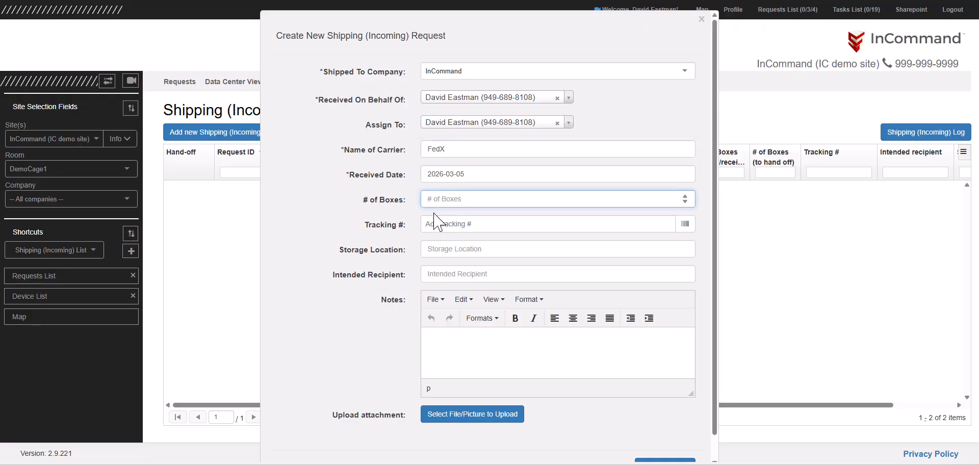
pyautogui.write('1')
pyautogui.click(473, 225)
pyautogui.write('123')
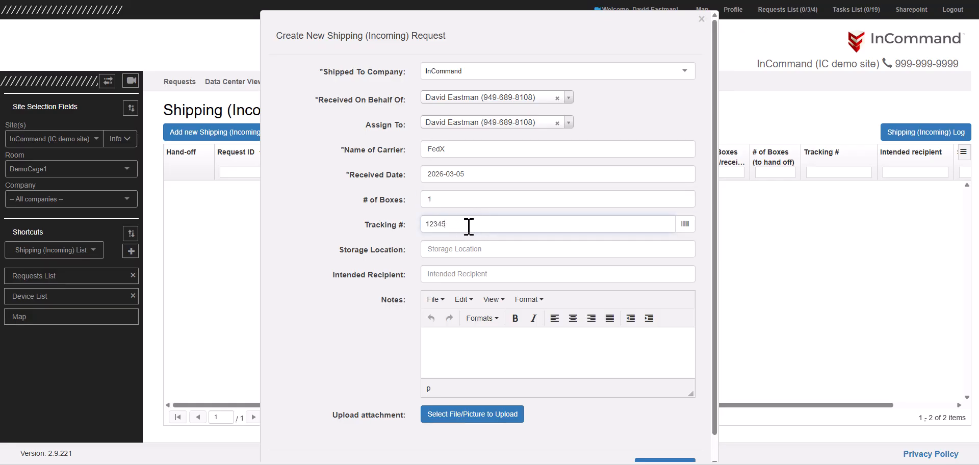
pyautogui.click(463, 250)
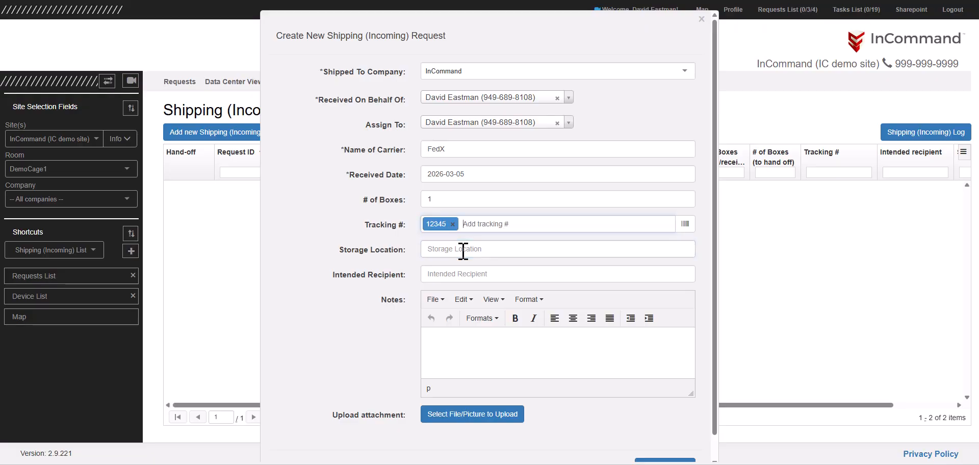
# Set the storage location to Reception desk and create the incoming shipping request.
pyautogui.click(468, 251)
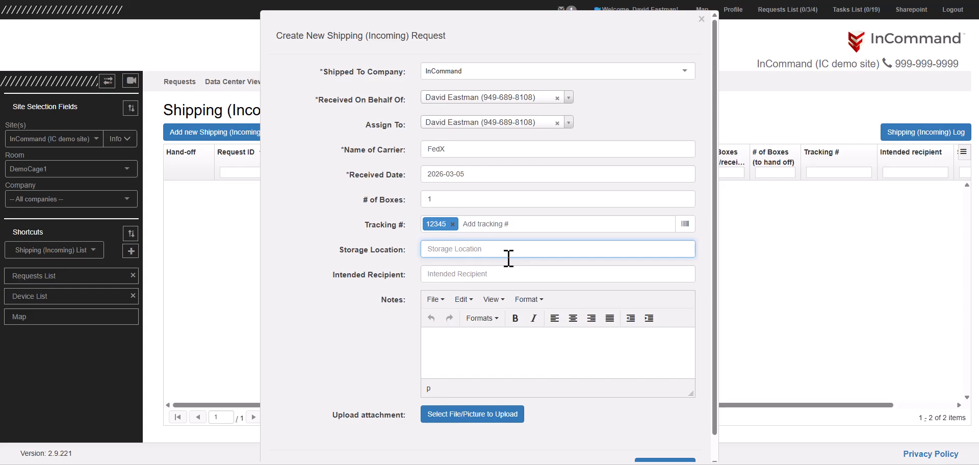
pyautogui.write('REception desk')
pyautogui.click(460, 274)
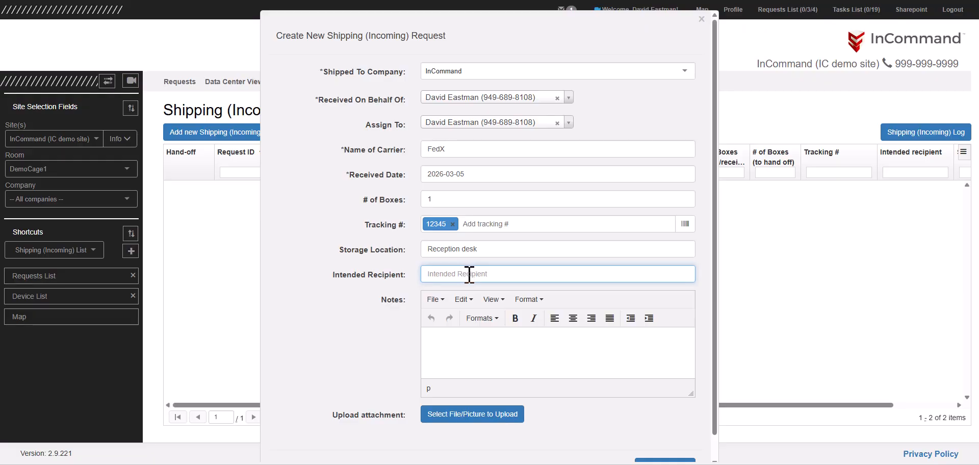
pyautogui.click(457, 343)
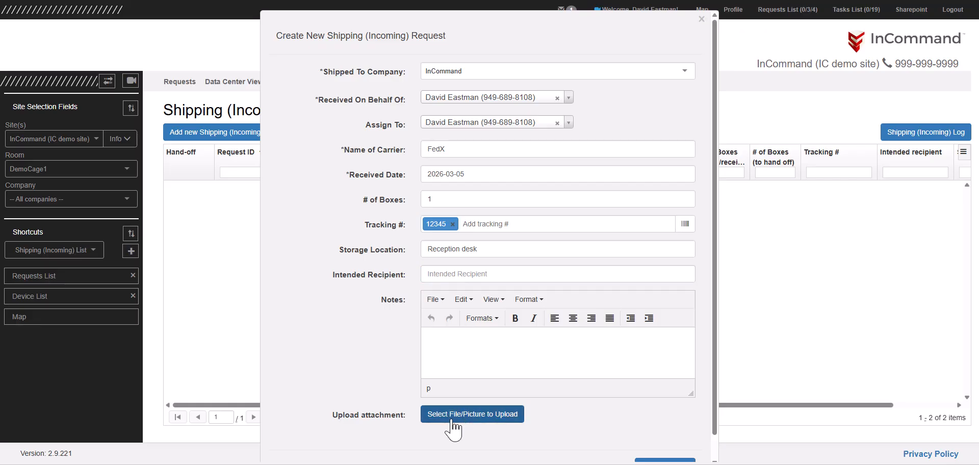
pyautogui.scroll(-1, 498, 352)
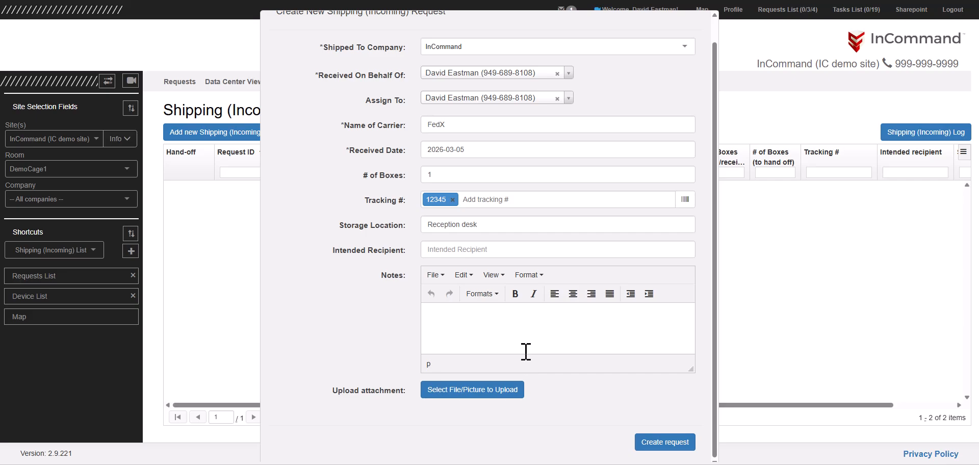
pyautogui.click(653, 434)
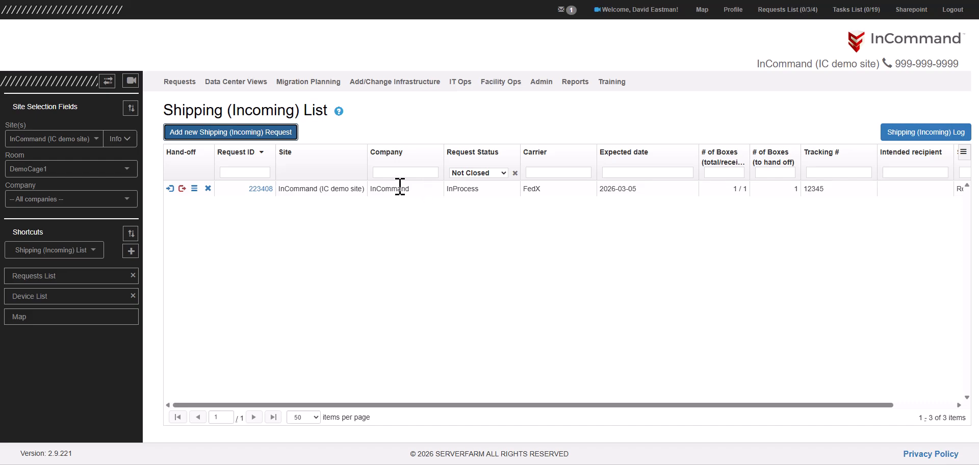
# Record the new FedX request's hand-off with the recipient's name and hand-drawn signature, and close the request with email updates enabled.
pyautogui.click(182, 188)
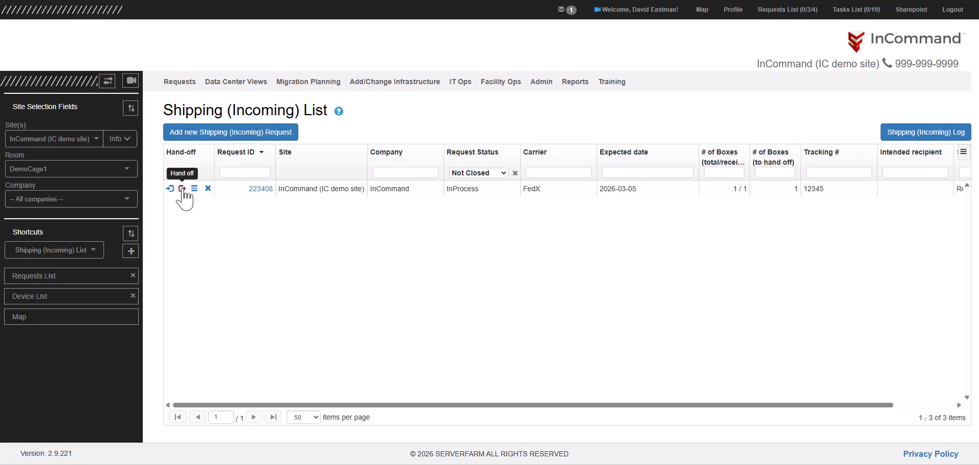
pyautogui.click(182, 189)
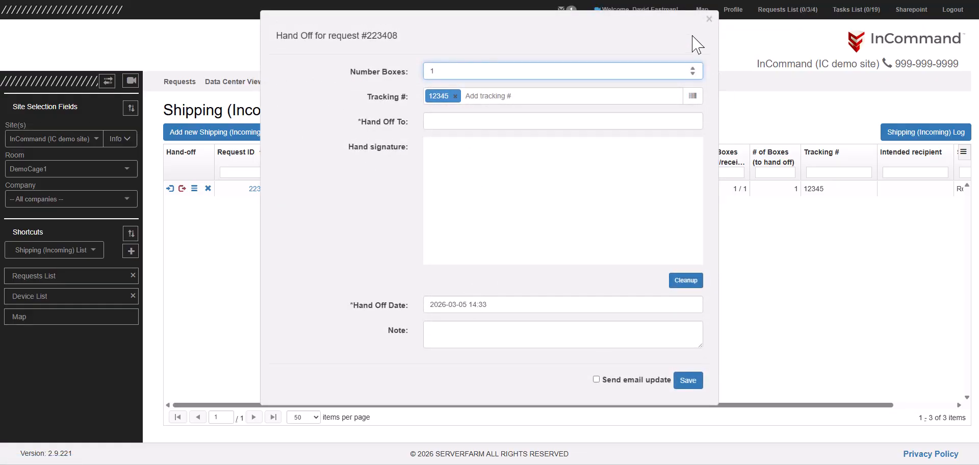
pyautogui.click(462, 122)
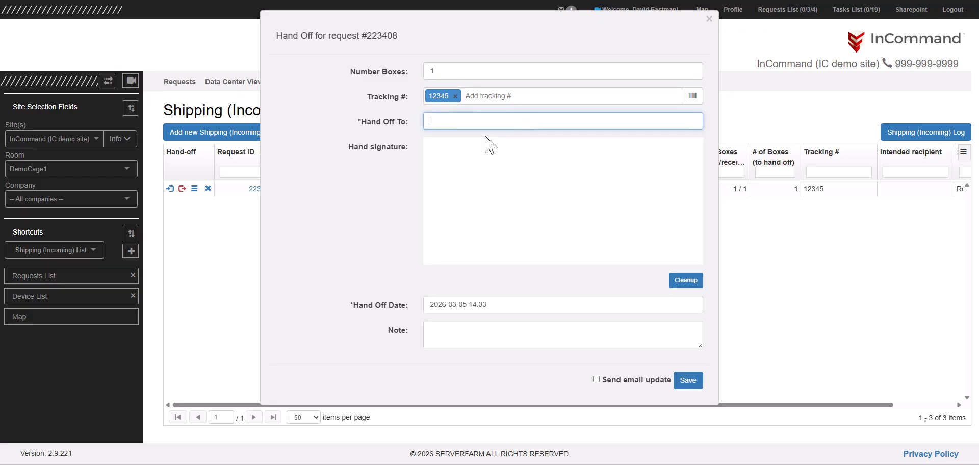
pyautogui.write('John Doe')
pyautogui.moveTo(481, 200)
pyautogui.mouseDown()
pyautogui.moveTo(482, 182)
pyautogui.moveTo(509, 169)
pyautogui.moveTo(467, 164)
pyautogui.mouseUp()
pyautogui.moveTo(538, 166)
pyautogui.mouseDown()
pyautogui.moveTo(620, 194)
pyautogui.moveTo(683, 167)
pyautogui.mouseUp()
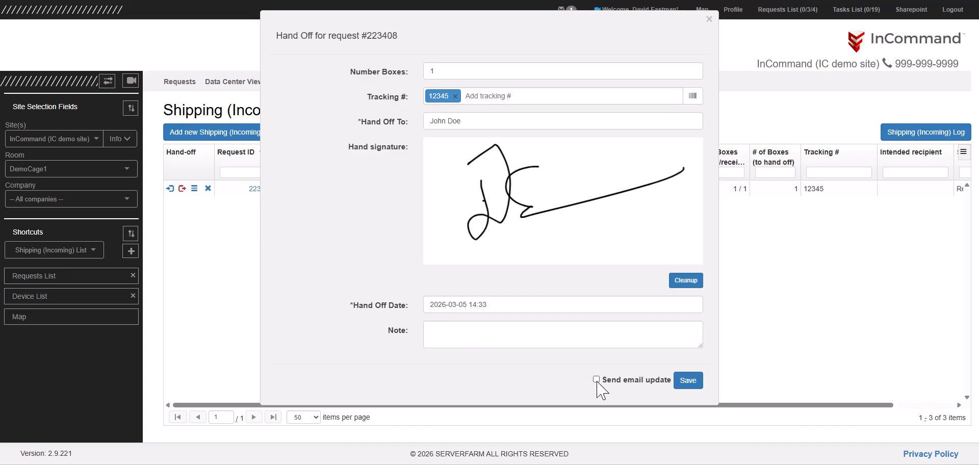
pyautogui.click(688, 382)
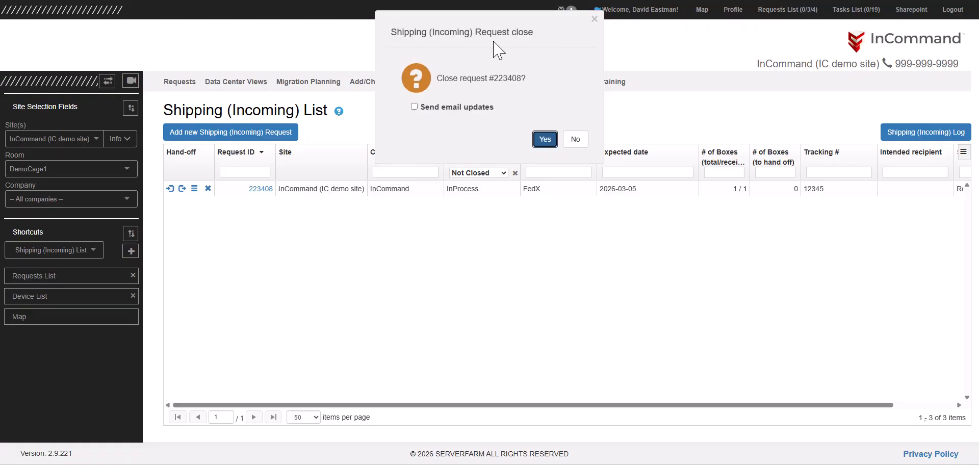
pyautogui.click(413, 106)
pyautogui.click(542, 141)
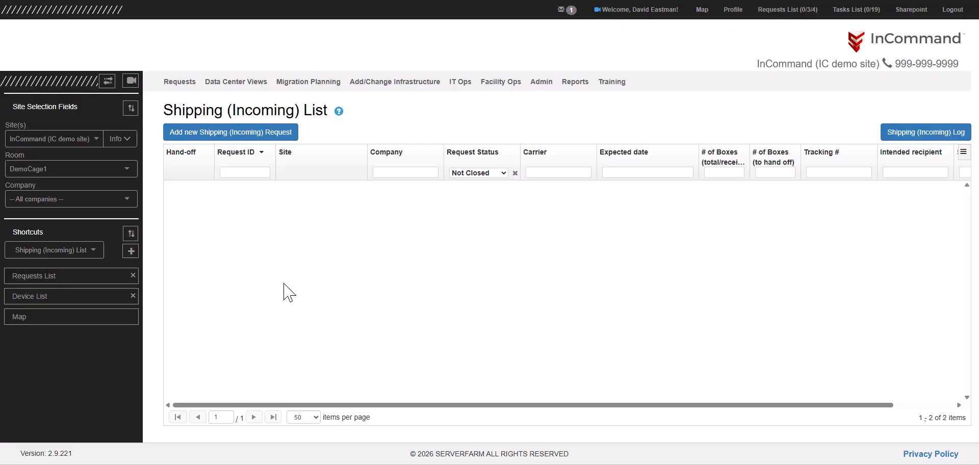
# Review the fields of the Shipping (Outgoing) request form and leave it without saving.
pyautogui.click(176, 85)
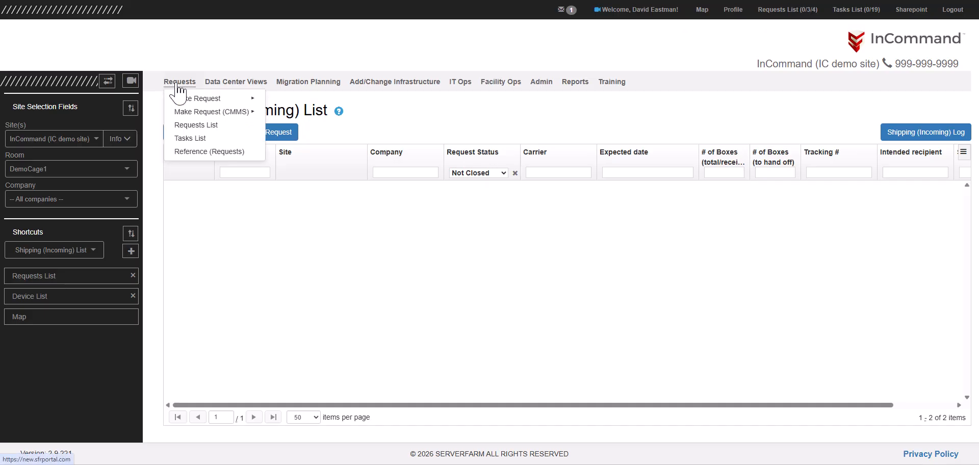
pyautogui.moveTo(186, 100)
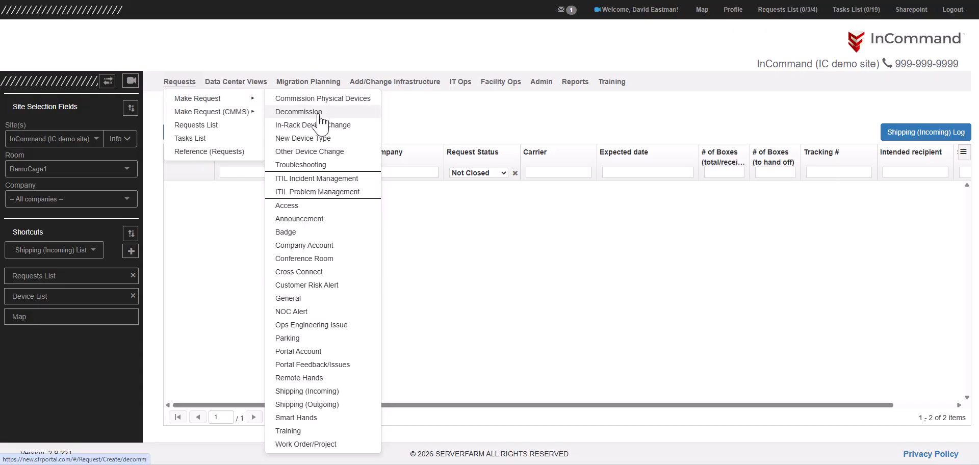
pyautogui.click(287, 406)
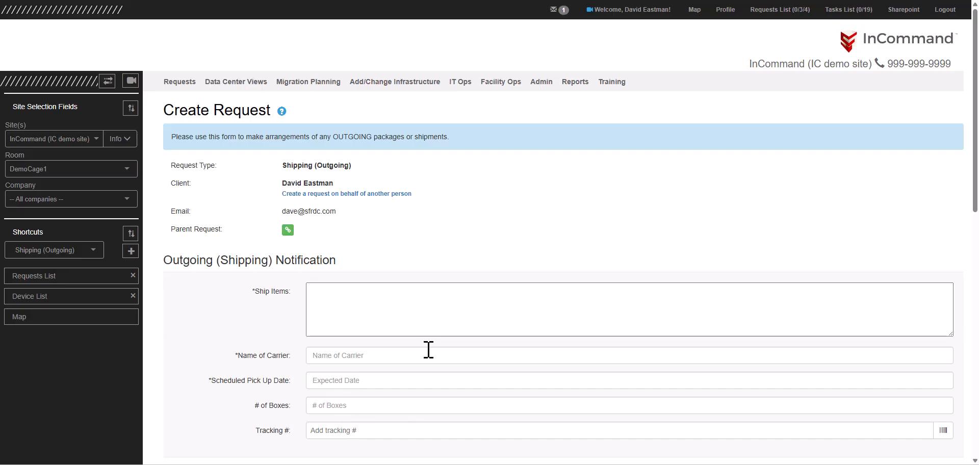
pyautogui.scroll(-2, 427, 351)
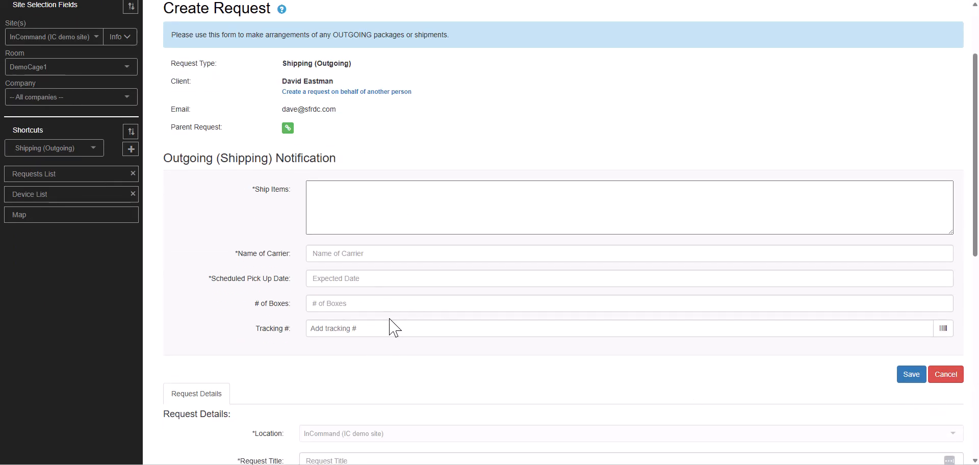
pyautogui.click(944, 376)
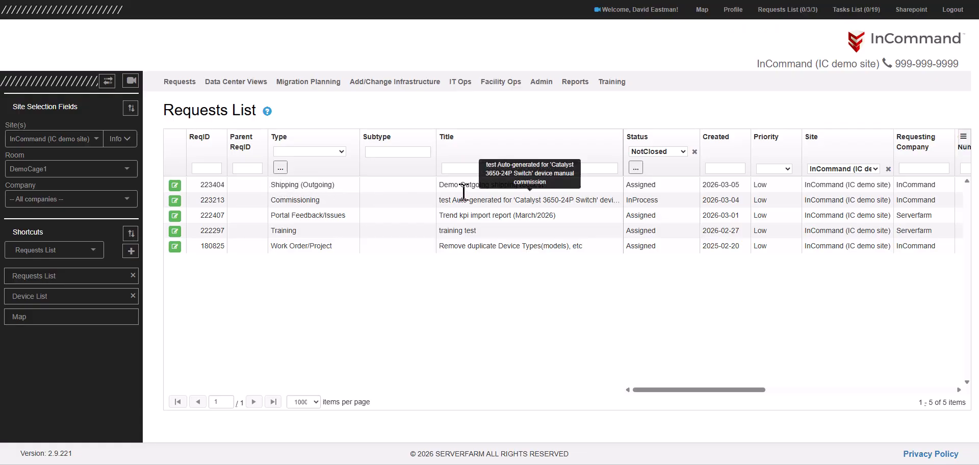
# Open the Shipping (Outgoing) List report.
pyautogui.click(575, 83)
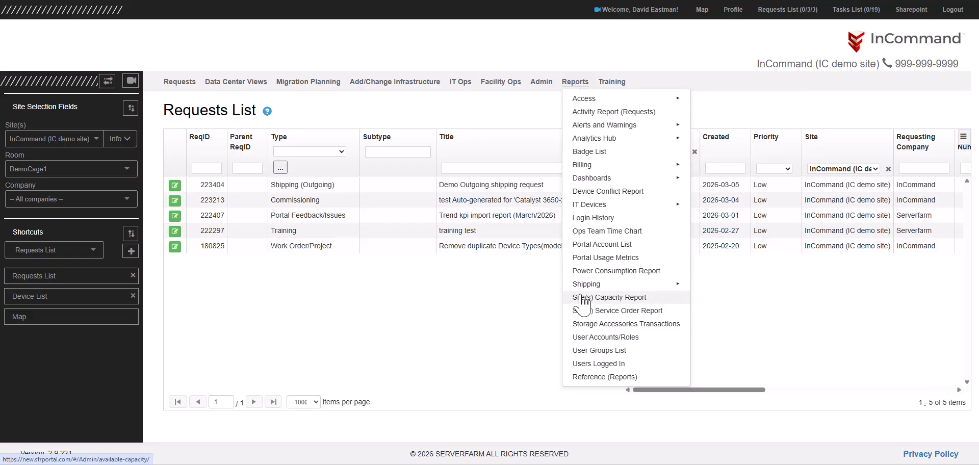
pyautogui.moveTo(662, 289)
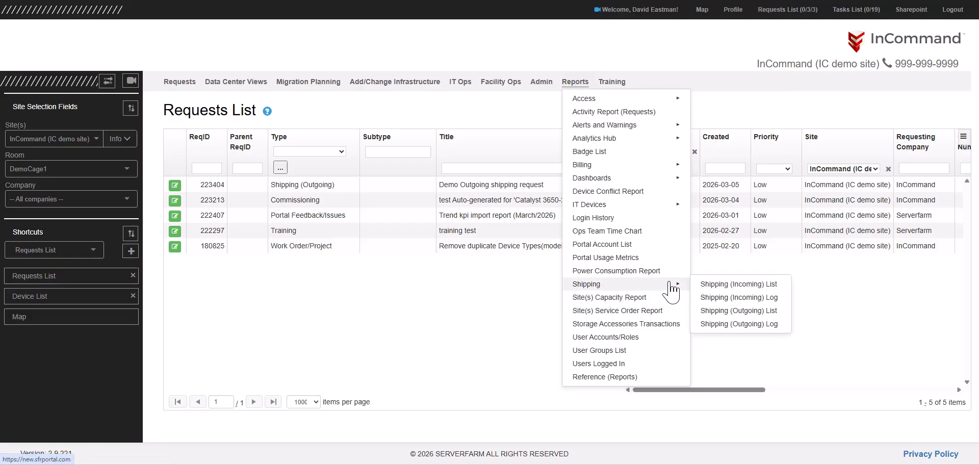
pyautogui.click(710, 311)
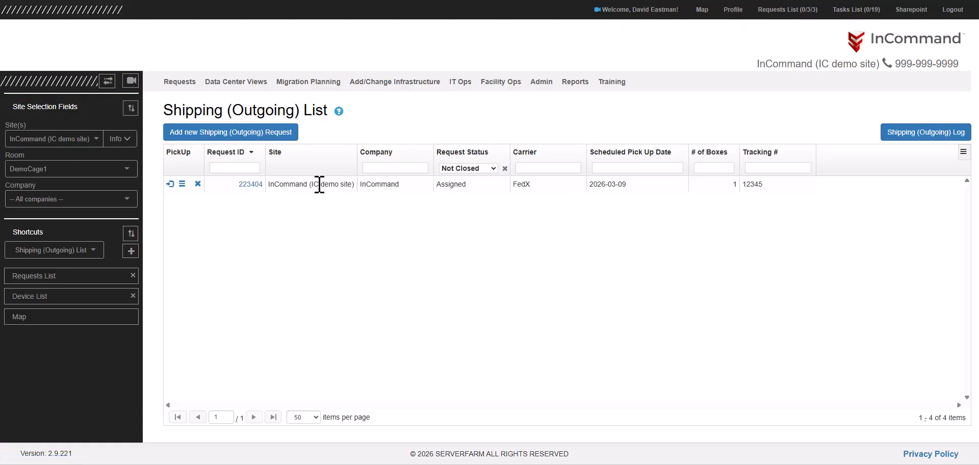
pyautogui.click(170, 185)
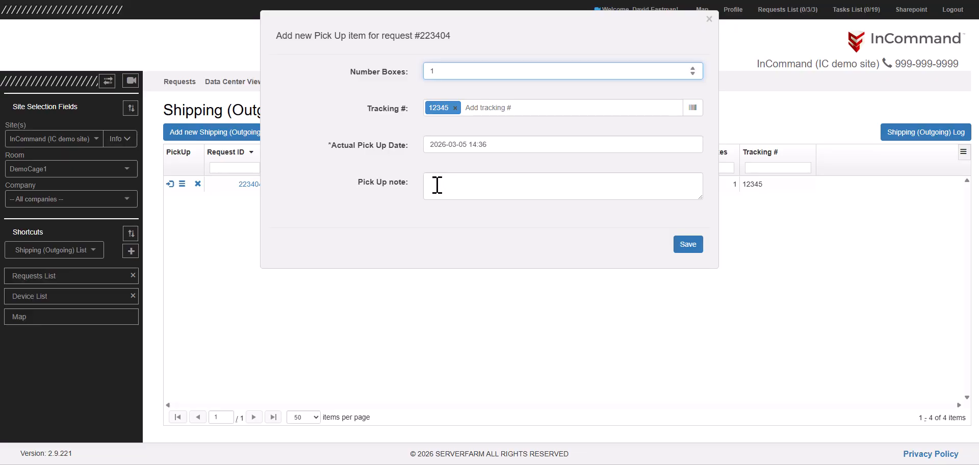
pyautogui.click(688, 250)
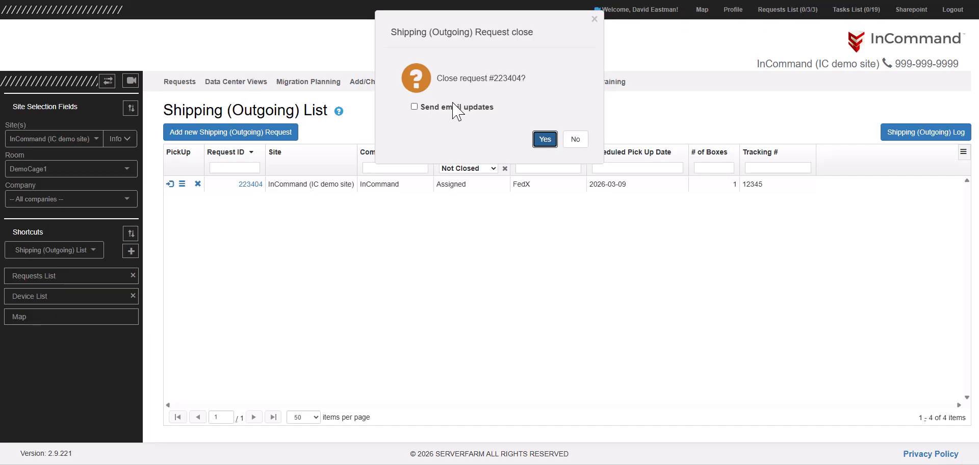
pyautogui.click(415, 107)
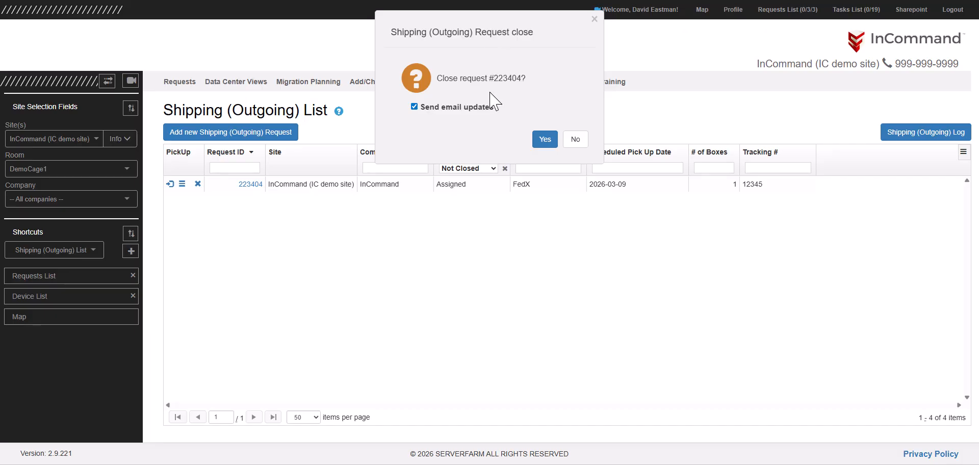
pyautogui.click(545, 140)
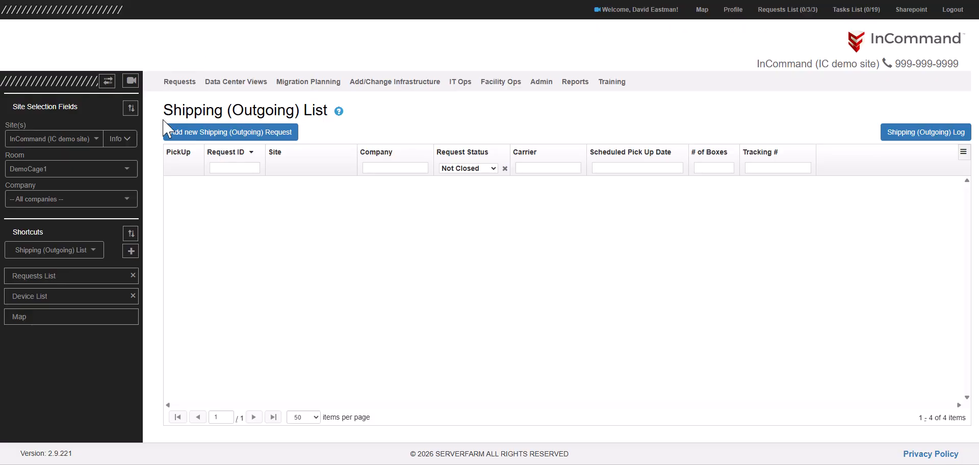
# View the Shipping (Outgoing) Log, and open the Shipping (Incoming) Log from the Shipping (Incoming) List.
pyautogui.click(915, 137)
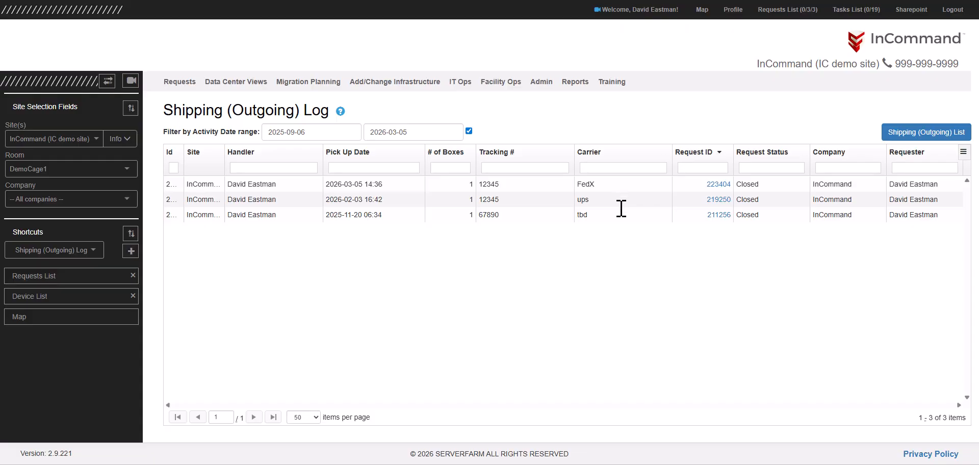
pyautogui.click(573, 83)
pyautogui.moveTo(577, 101)
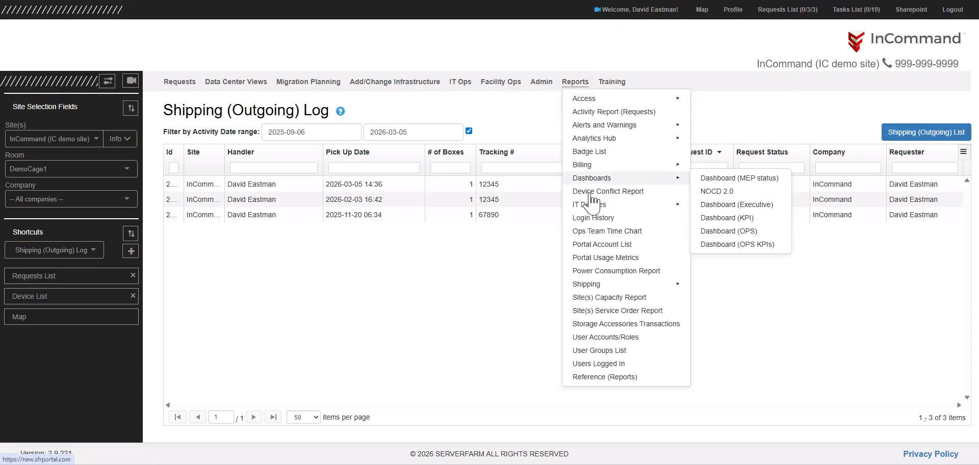
pyautogui.moveTo(647, 286)
pyautogui.click(743, 286)
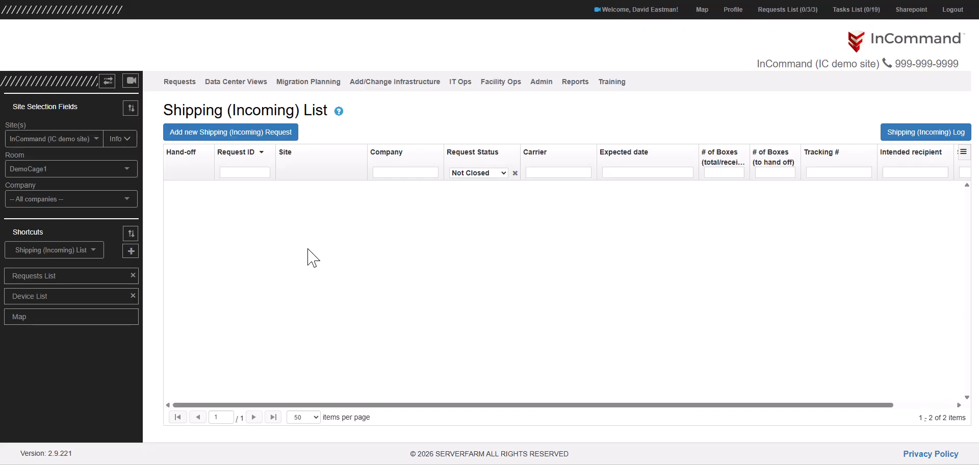
pyautogui.click(926, 135)
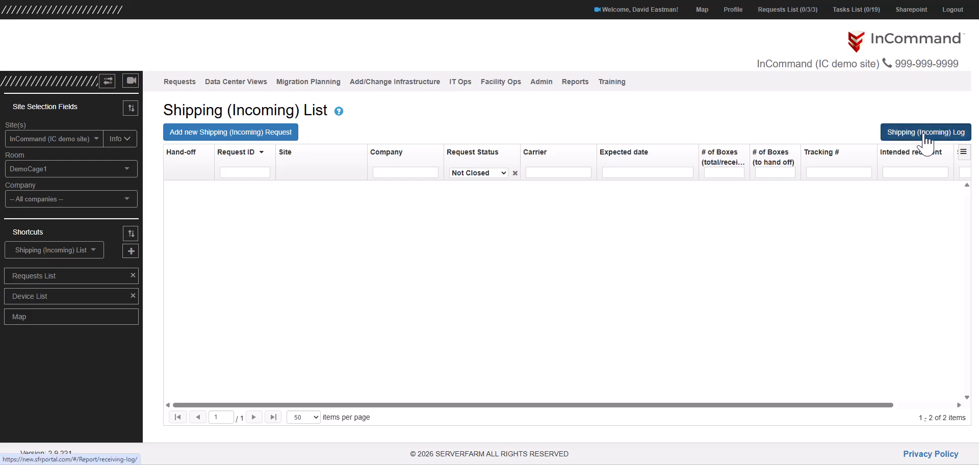